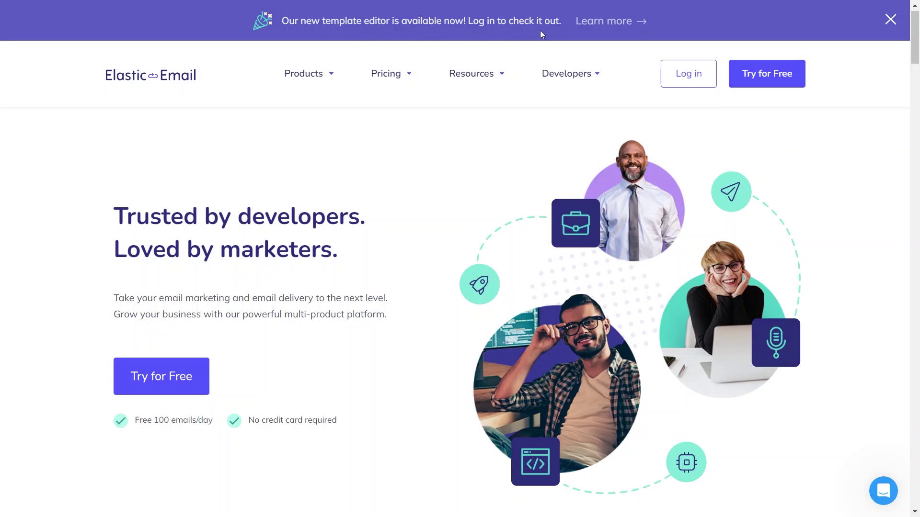
- Sign up for a free Elastic Email account and reach the Email Marketing Start page
click(762, 89)
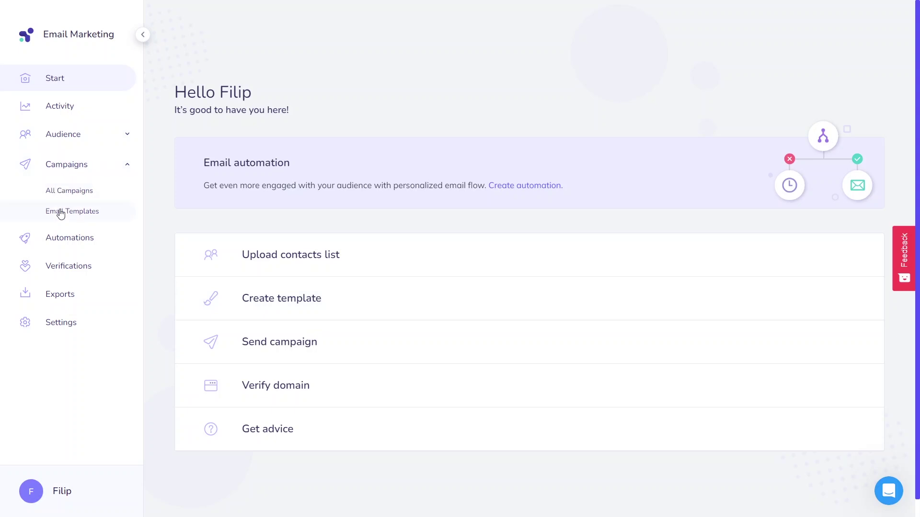
- Start a new Email designer template from Email Templates and browse the Gallery designs
click(61, 214)
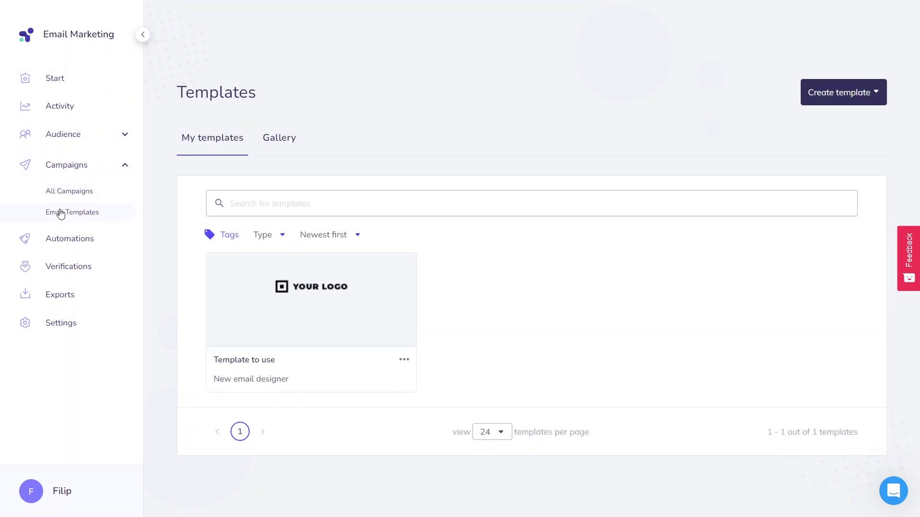
click(814, 98)
click(826, 128)
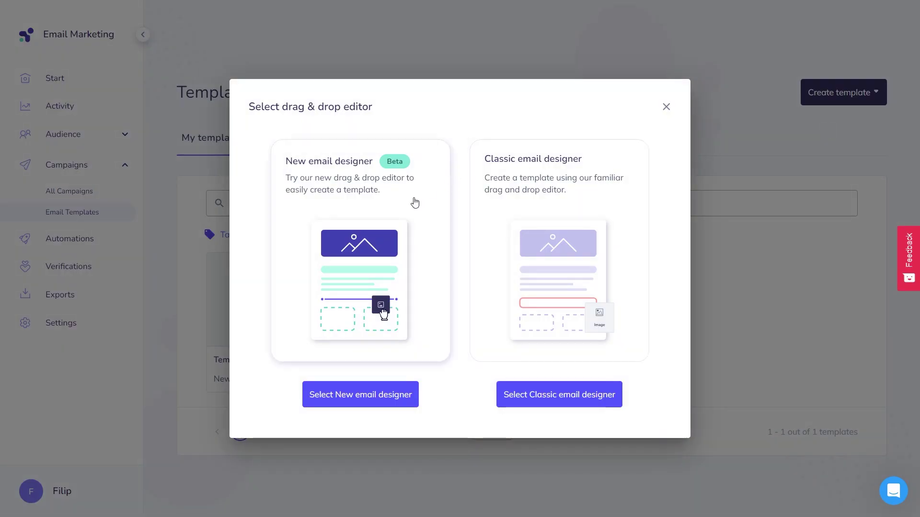
click(666, 108)
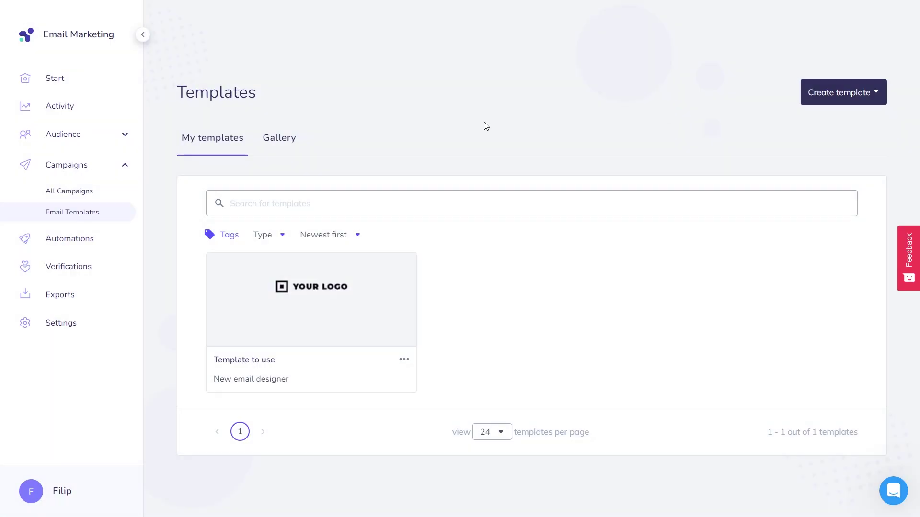
click(291, 138)
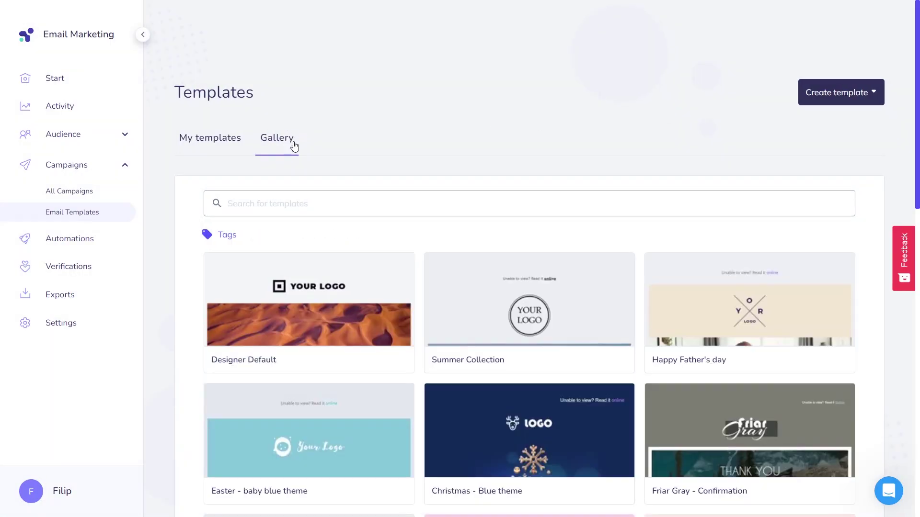
scroll(316, 286, down, 1)
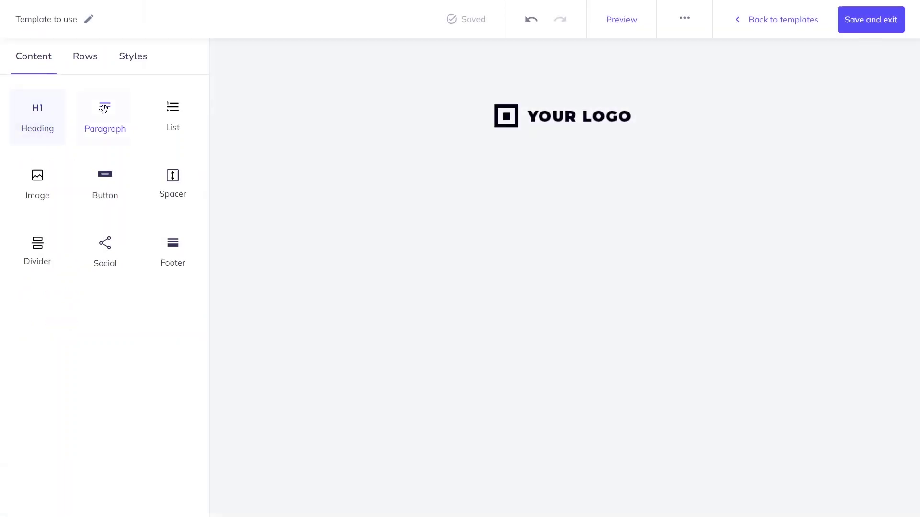
- Add a 'Section: Title' heading below the logo with padding set per side
drag(40, 126, 400, 146)
text(Section: Title)
click(387, 136)
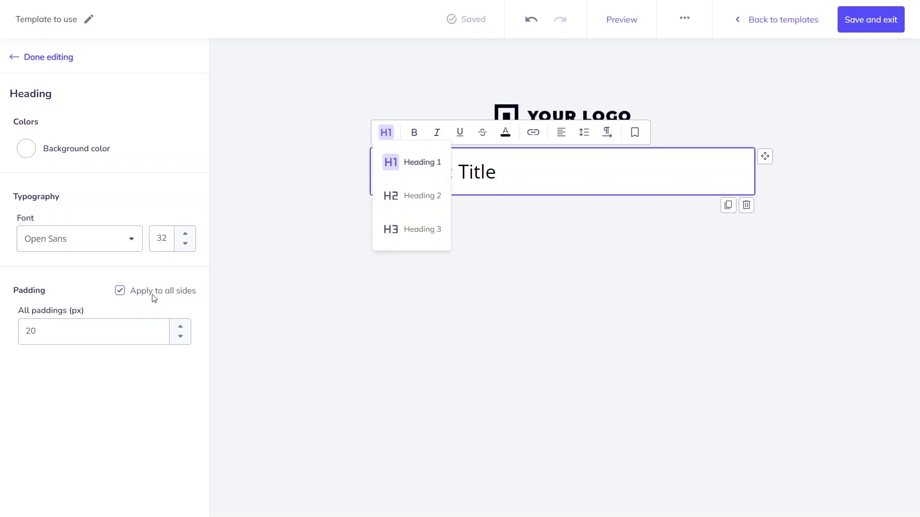
click(127, 290)
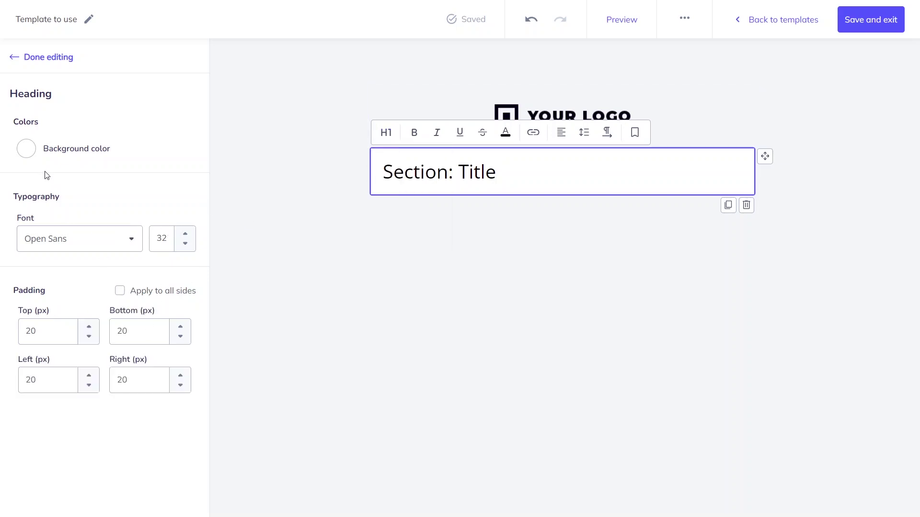
- Finish editing the heading and drop an empty image block above it
click(29, 156)
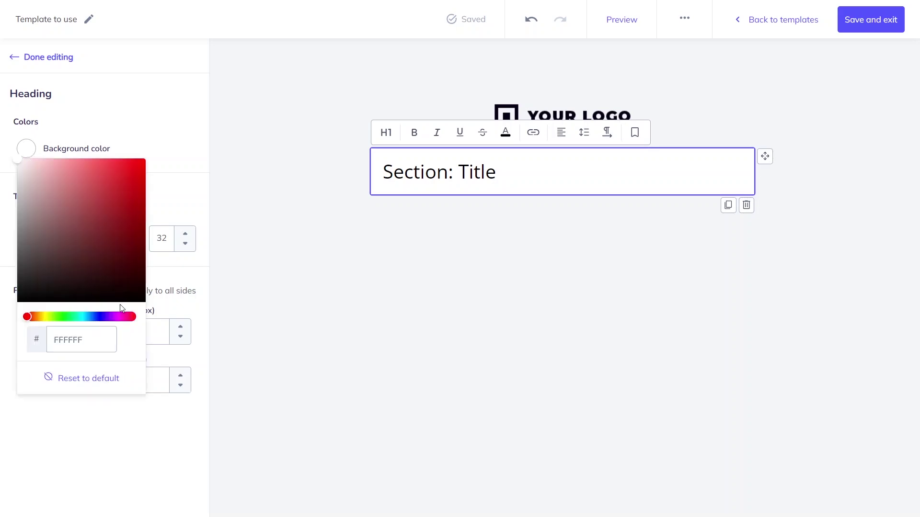
click(156, 142)
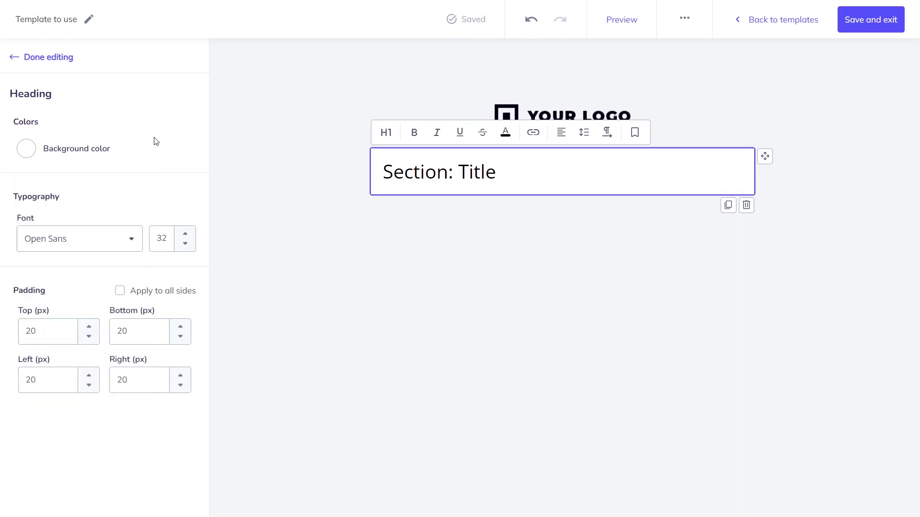
click(42, 58)
drag(40, 176, 396, 137)
- Fill the image block with hero-image5.jpg, link it to a merge field, and set padding to 0
click(543, 237)
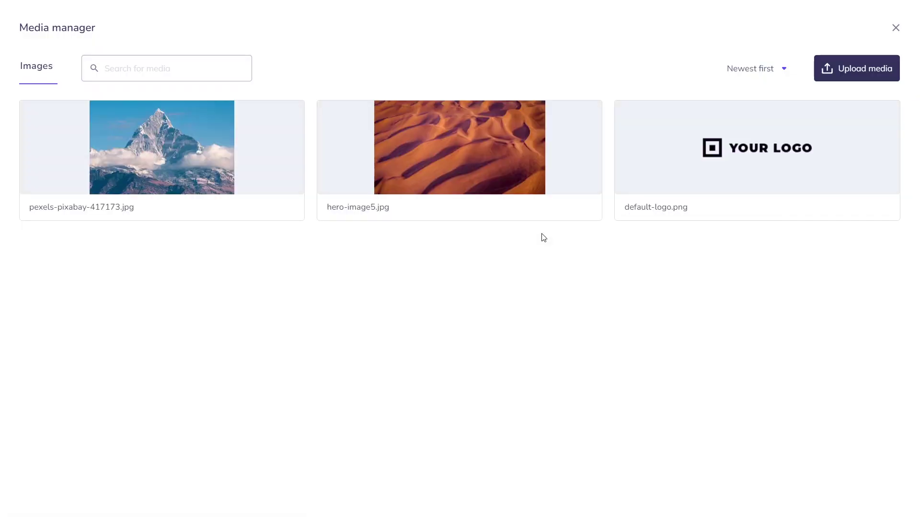
click(497, 148)
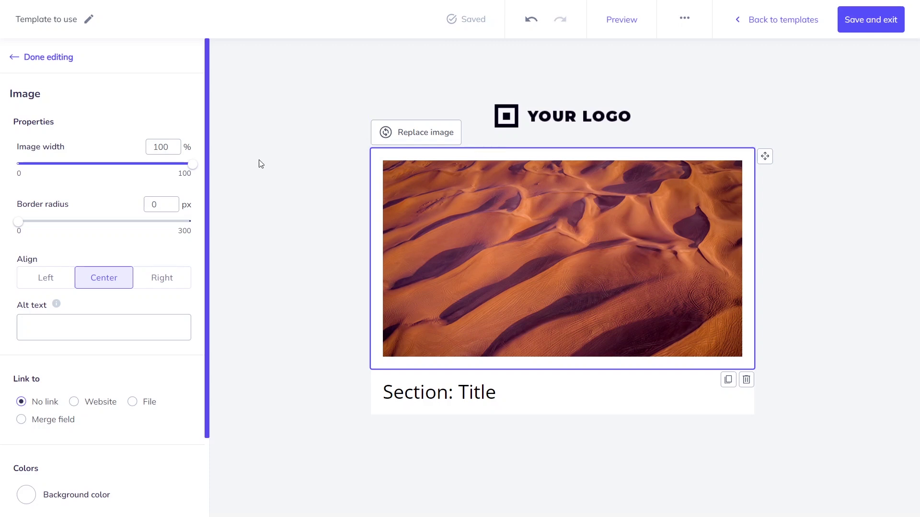
scroll(154, 267, down, 3)
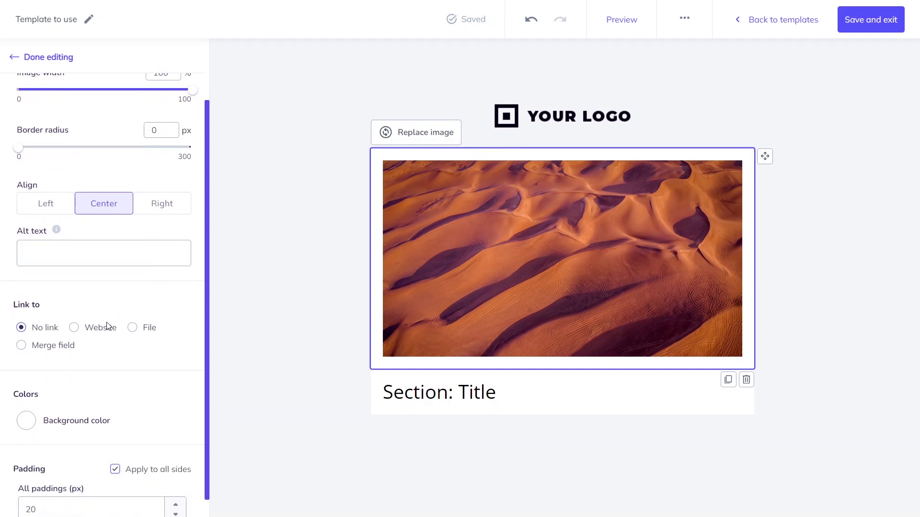
click(98, 330)
click(60, 346)
scroll(102, 357, down, 3)
double_click(92, 489)
text(0)
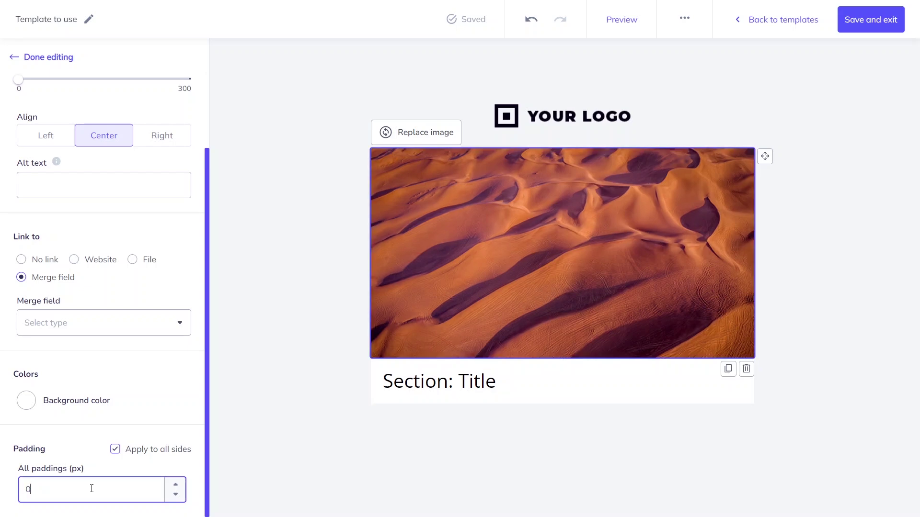
click(240, 306)
- Paste the sample sentence into a centred paragraph below the heading and select its last sentence for a link
drag(117, 125, 374, 395)
text(In paragraph block you can pick a specific font, paddings, and background color. You have plenty of options!)
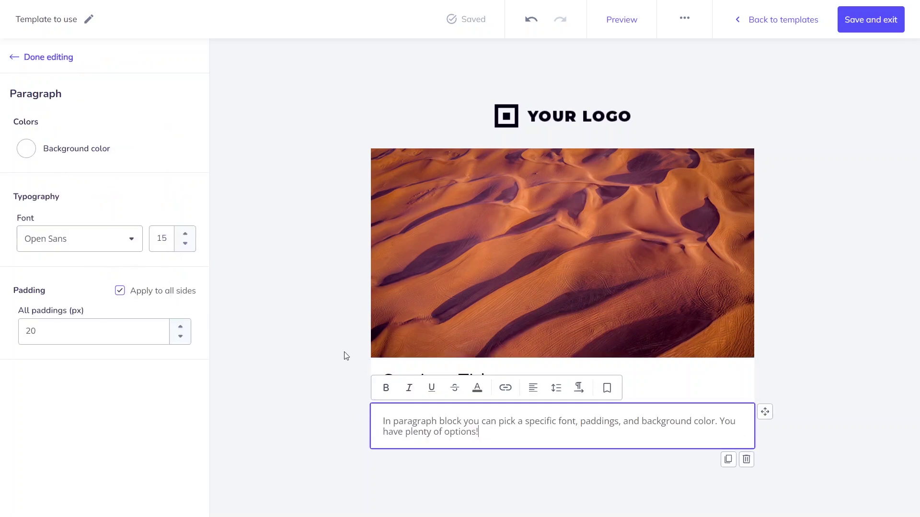
click(532, 387)
click(551, 447)
drag(733, 437, 725, 422)
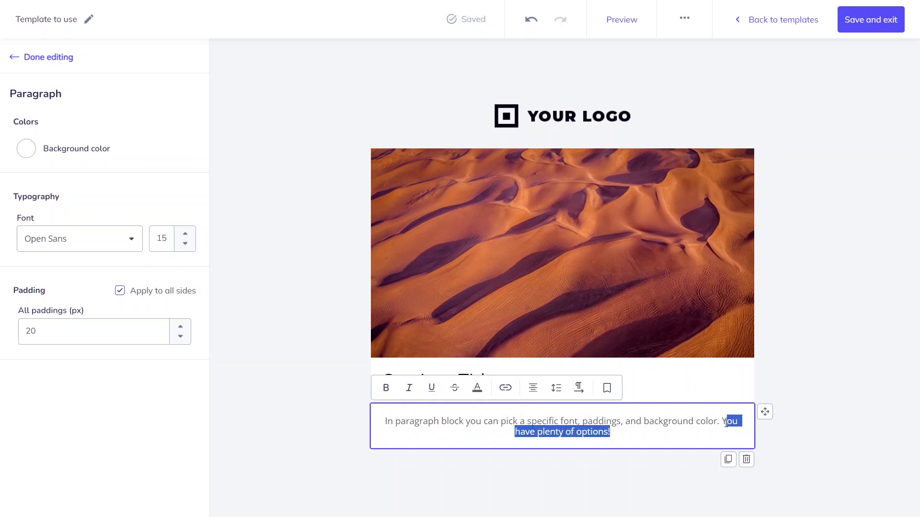
click(505, 388)
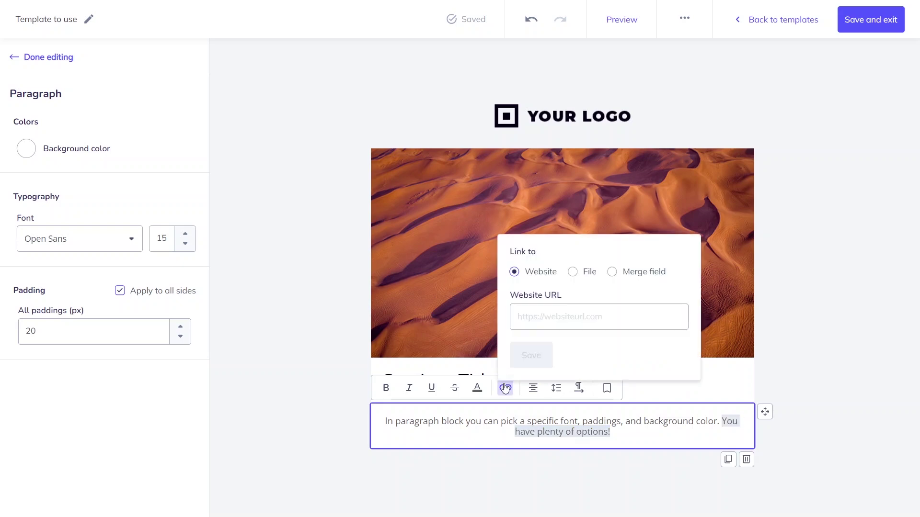
- Add a three-item list below the paragraph, numbered with letters a, b, c
click(301, 280)
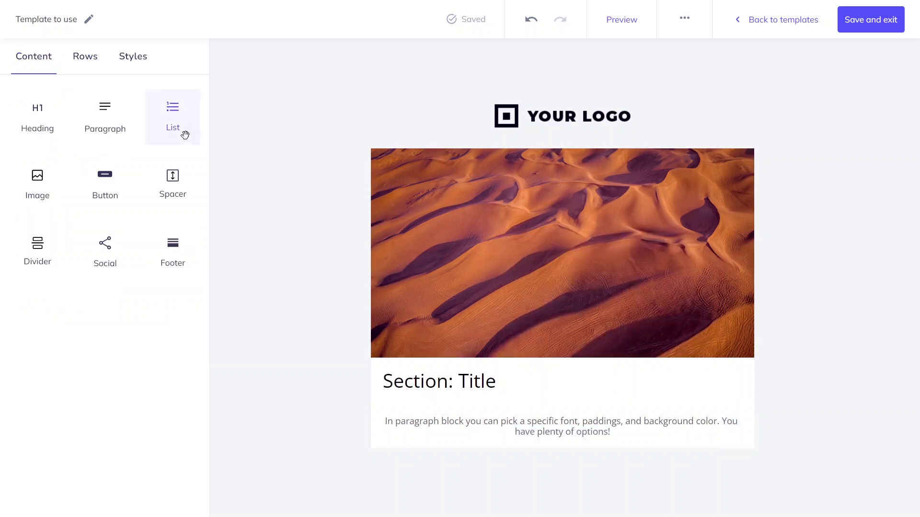
drag(182, 131, 390, 451)
key(BackSpace)
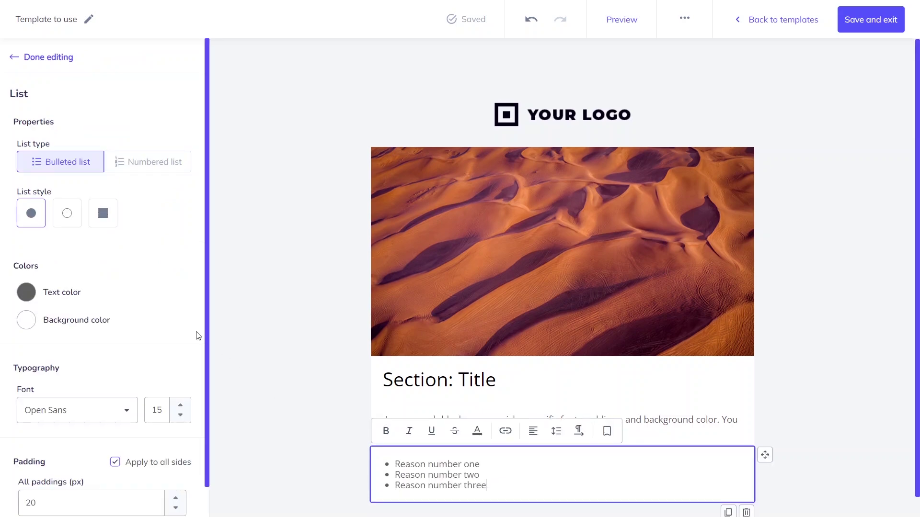
click(121, 174)
click(106, 217)
click(232, 207)
- Insert a 20 px spacer between the desert image and the heading
drag(181, 184, 378, 353)
double_click(162, 147)
text(20)
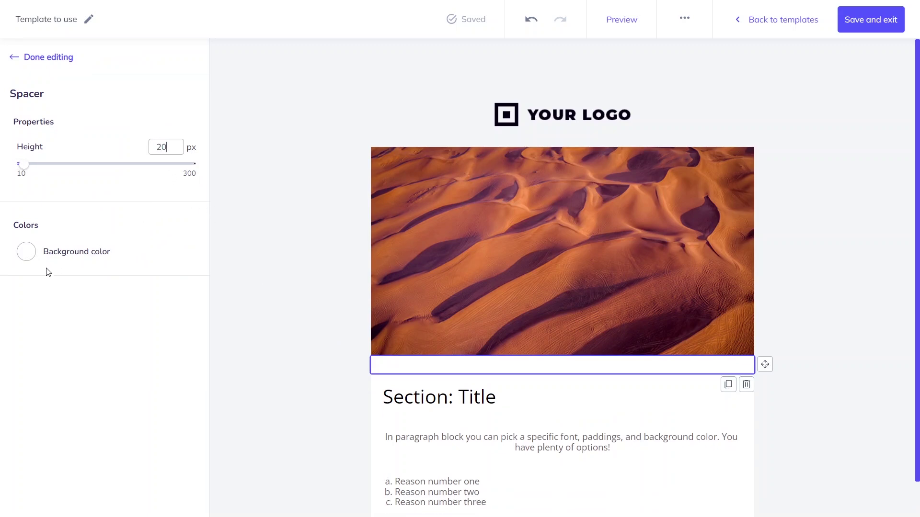
- Place a 1 px divider with 20 px padding below the lettered list
click(11, 58)
scroll(314, 314, down, 1)
drag(37, 249, 408, 478)
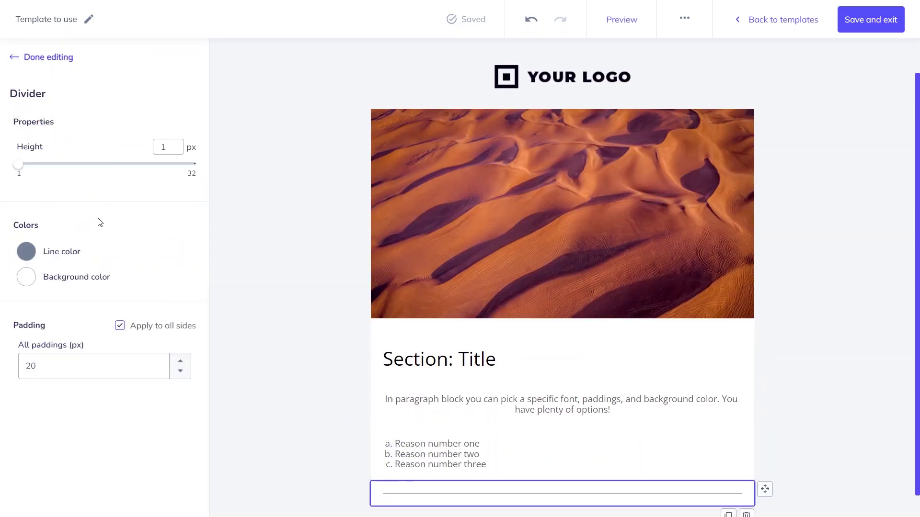
- Add a centred 'Awesome button' below the paragraph and colour it green (42AB12)
click(257, 330)
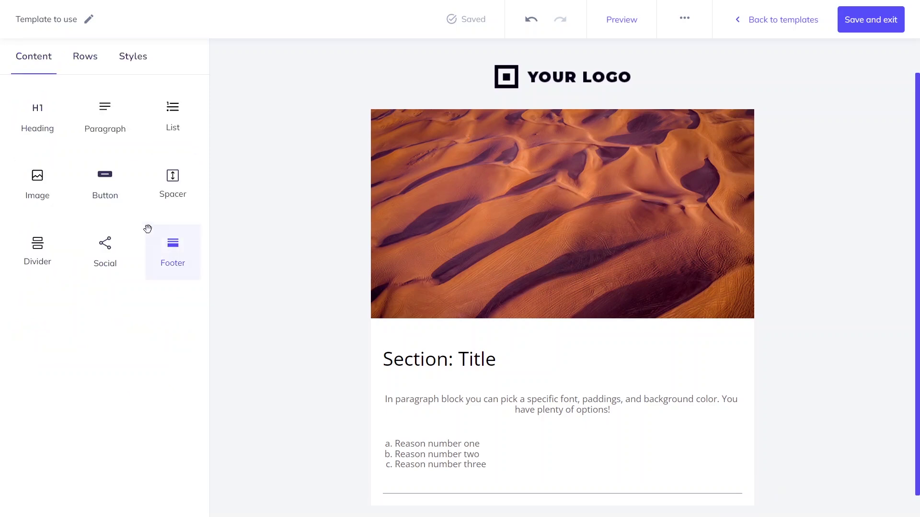
drag(111, 189, 392, 417)
text(Awesome button)
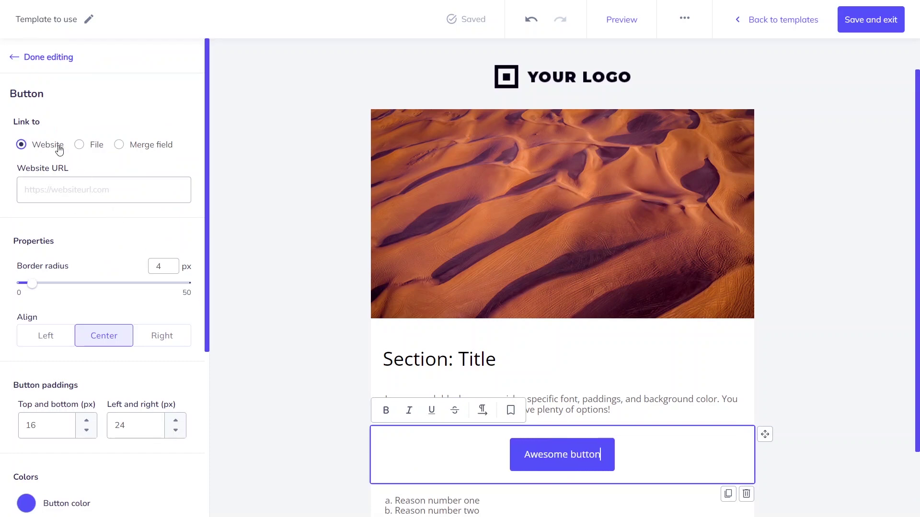
click(161, 335)
click(117, 340)
scroll(130, 372, down, 2)
scroll(131, 372, down, 3)
click(27, 252)
click(57, 419)
click(131, 309)
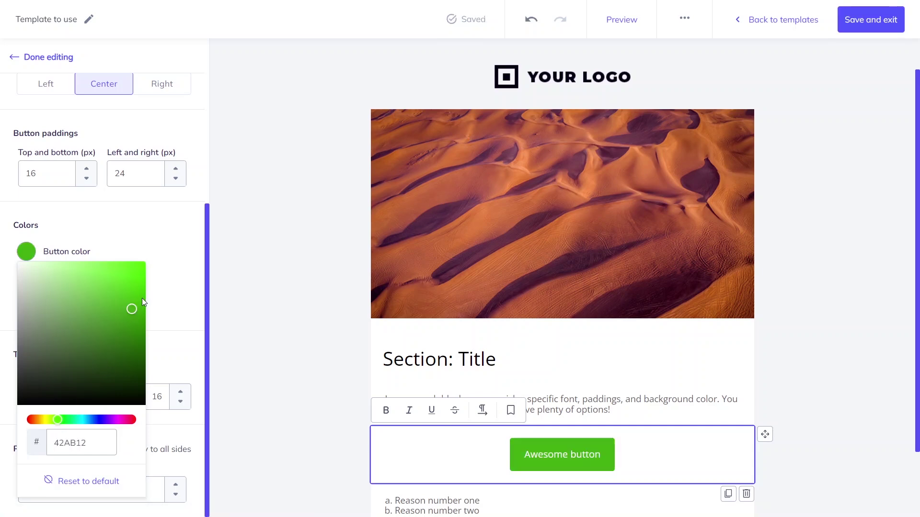
click(173, 289)
- Switch the reasons list numbering to Roman numerals I, II, III
scroll(329, 374, down, 2)
click(417, 414)
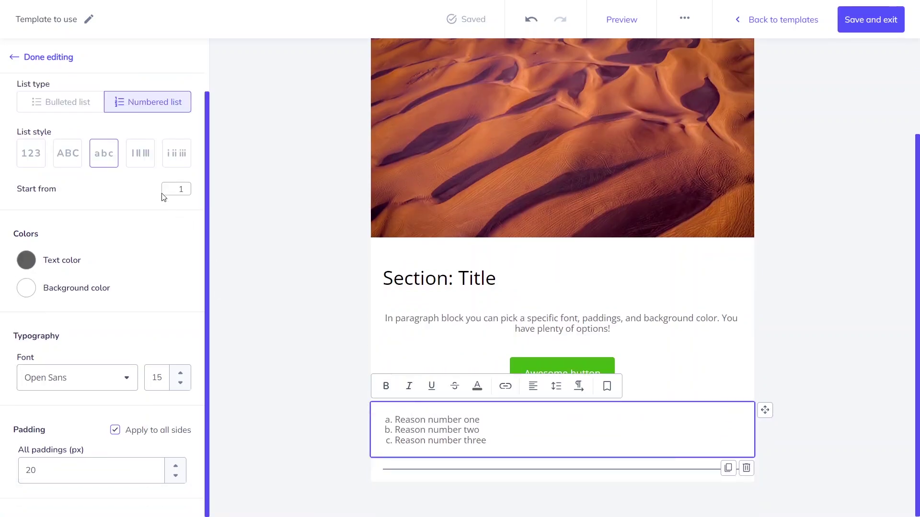
click(138, 162)
click(265, 206)
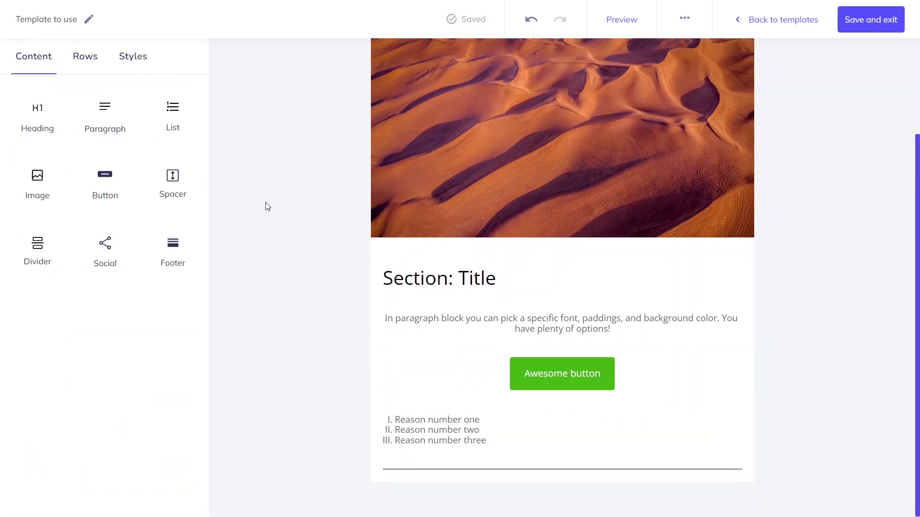
- Add a social block below the divider, including YouTube, with icons in brand colours
drag(108, 247, 388, 484)
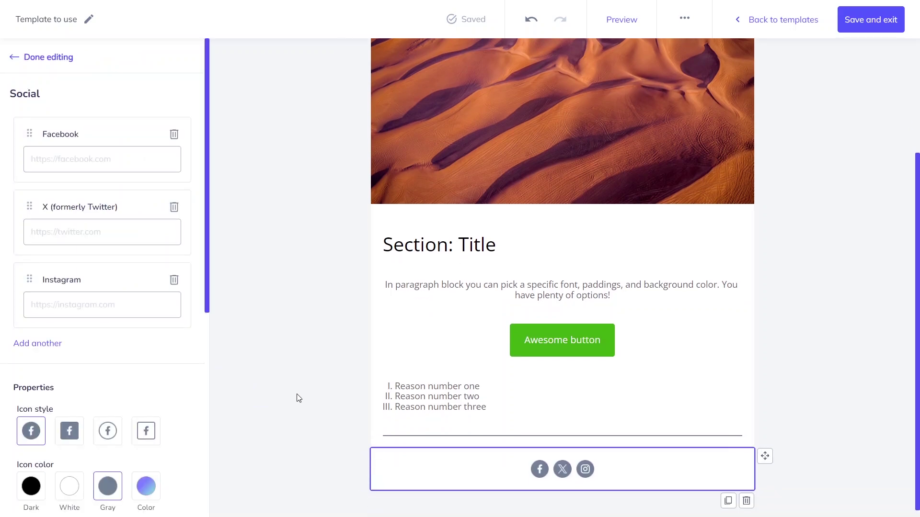
click(49, 344)
click(65, 252)
scroll(65, 252, down, 4)
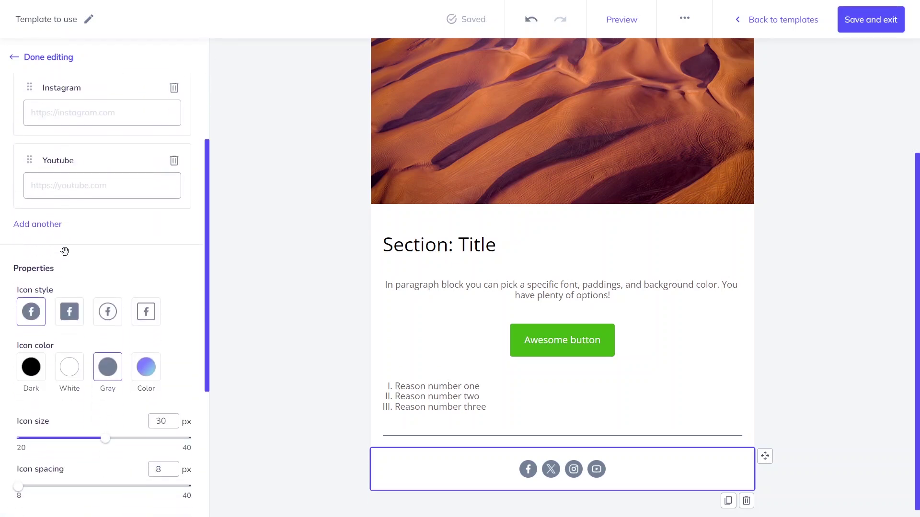
click(147, 366)
- Order the icons Facebook, YouTube, Instagram, X and add a footer block at the end
scroll(146, 364, up, 3)
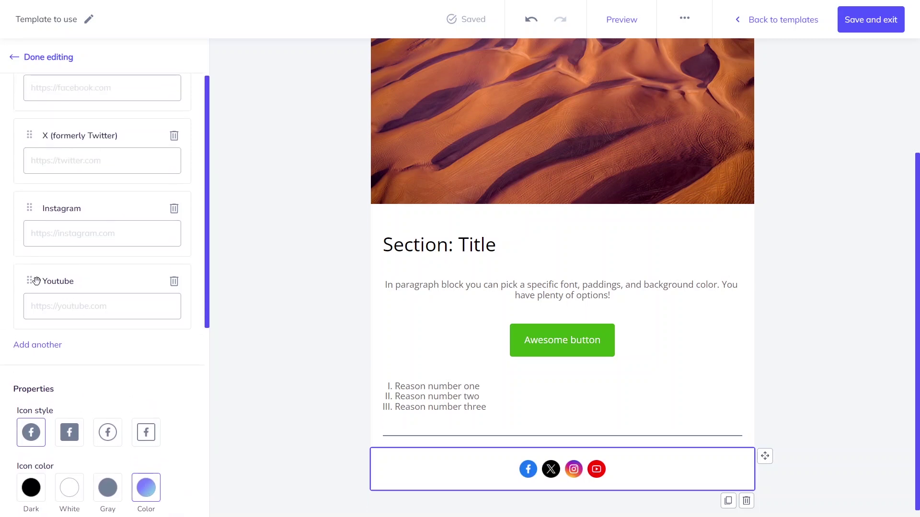
drag(34, 280, 34, 138)
drag(30, 212, 34, 314)
click(318, 254)
drag(170, 246, 379, 489)
- Insert a two-column row above the divider with the mountain photo in the left column
click(221, 269)
click(91, 72)
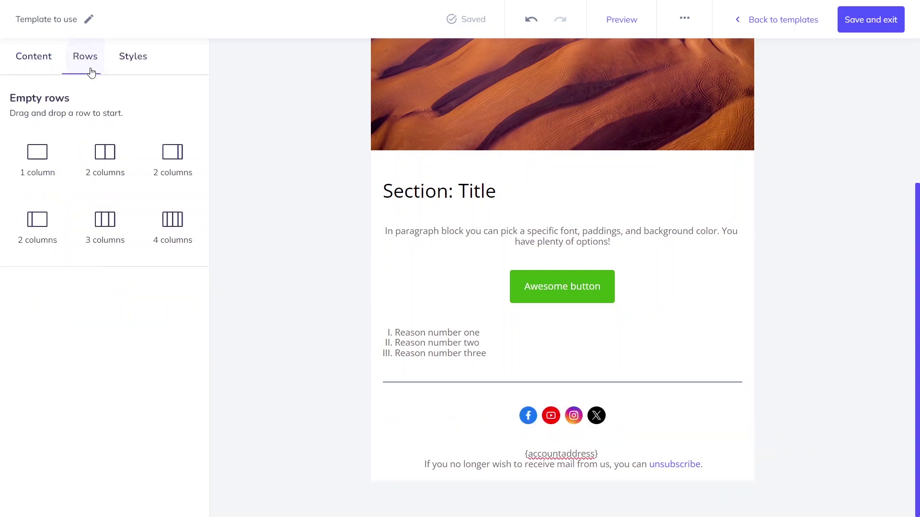
drag(96, 152, 395, 365)
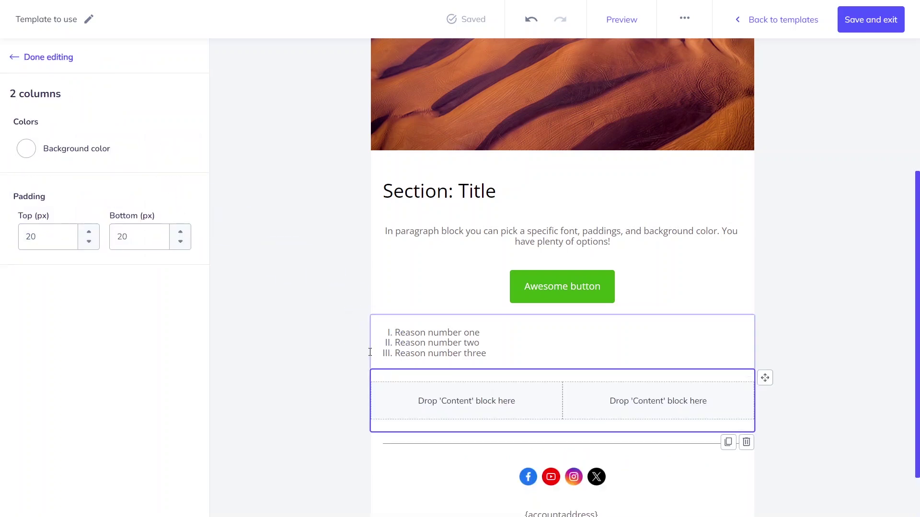
click(274, 293)
drag(36, 180, 460, 444)
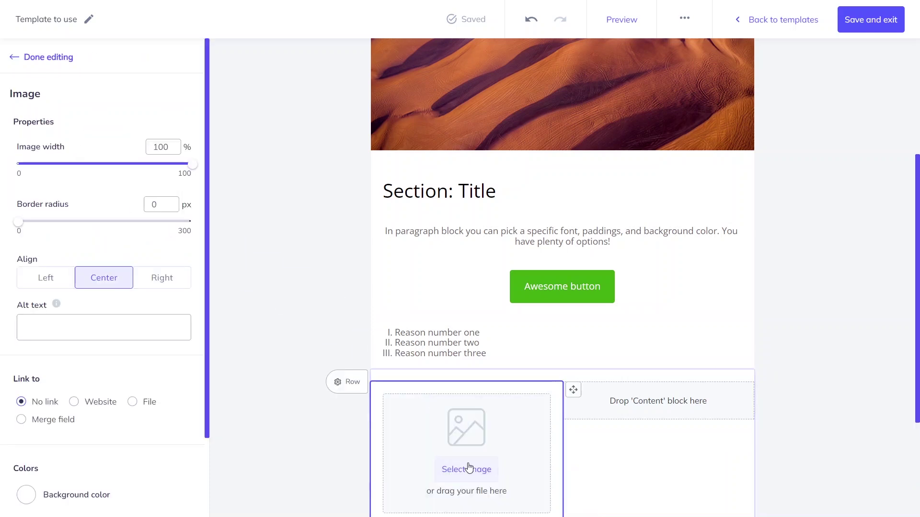
click(468, 464)
click(229, 178)
click(228, 177)
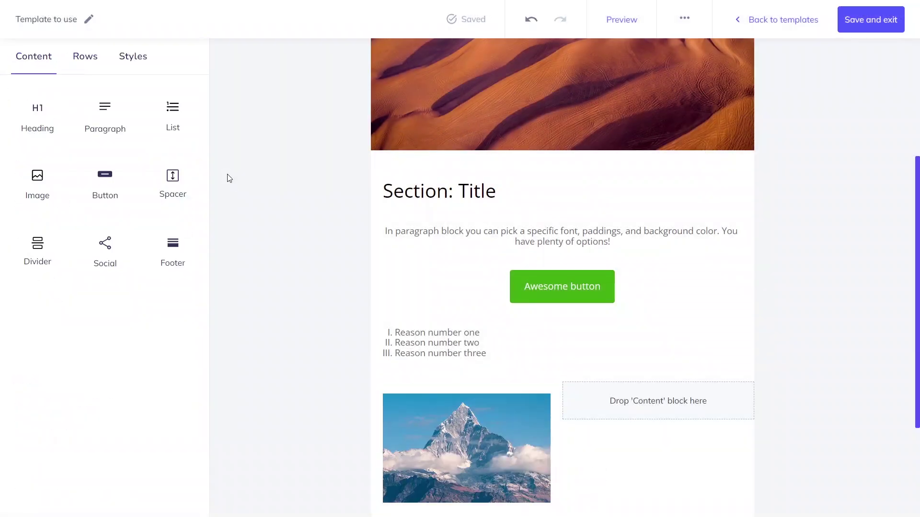
- Fill the right column with a heading, a paragraph and a button
drag(66, 127, 618, 413)
click(285, 242)
drag(107, 119, 589, 421)
click(286, 292)
drag(127, 194, 580, 461)
click(283, 300)
- Move the two-column row above the reasons list
scroll(283, 300, down, 1)
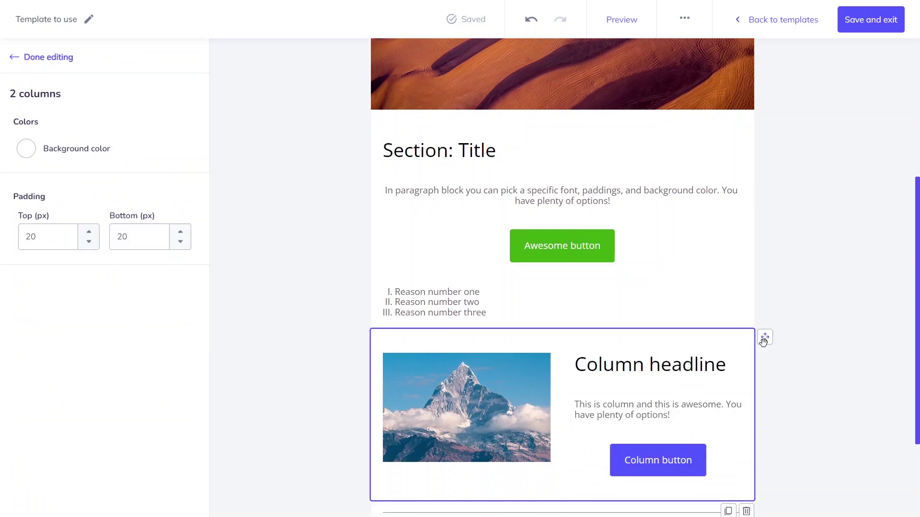
drag(763, 338, 735, 448)
scroll(822, 378, down, 1)
click(280, 200)
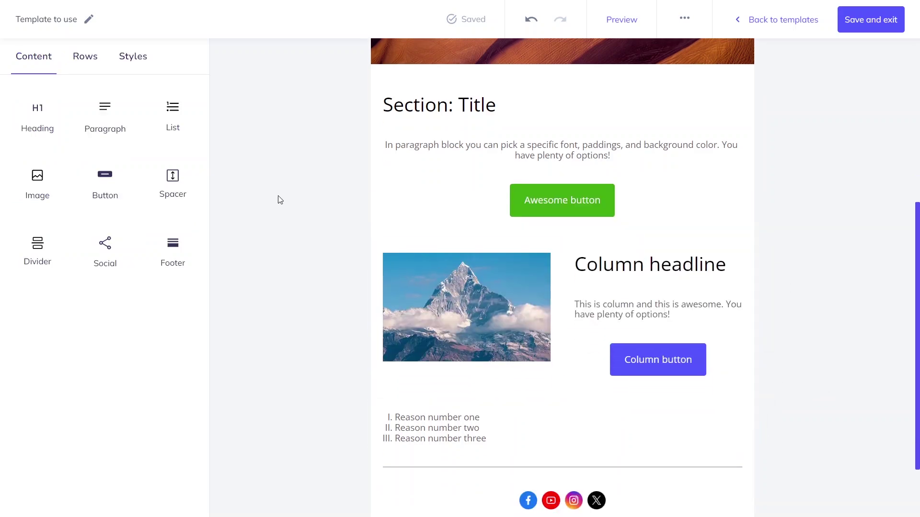
- Set the email's outer background colour to grey (ABACAF) in the general styles
click(127, 69)
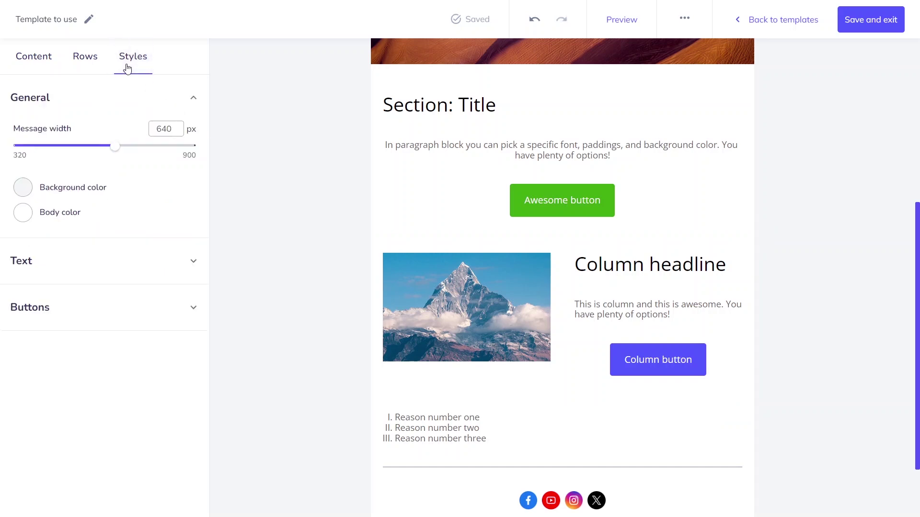
click(24, 192)
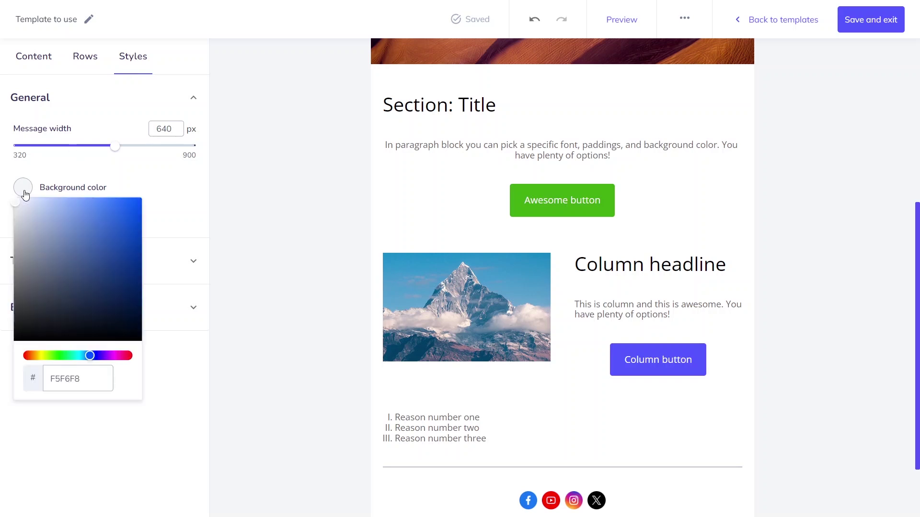
click(16, 243)
click(156, 187)
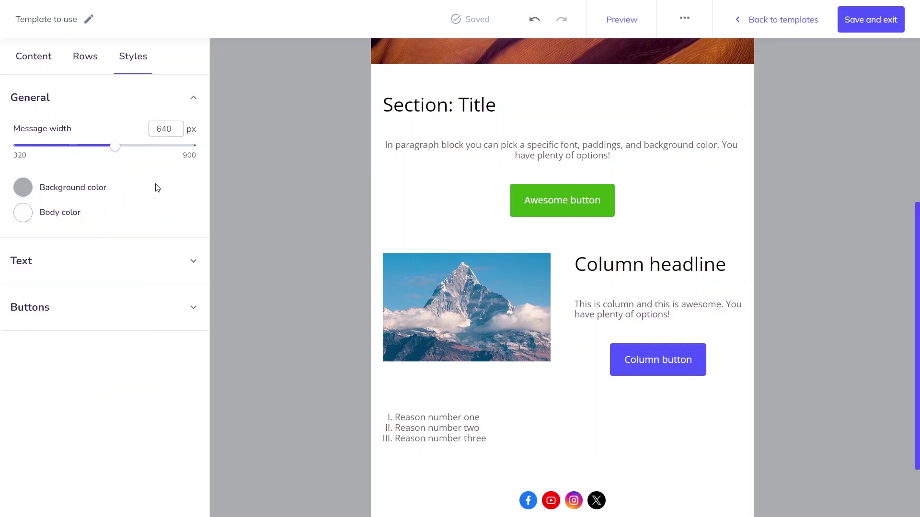
- Set the default button colour to dark navy 040431, then check the Awesome button stays green
click(180, 262)
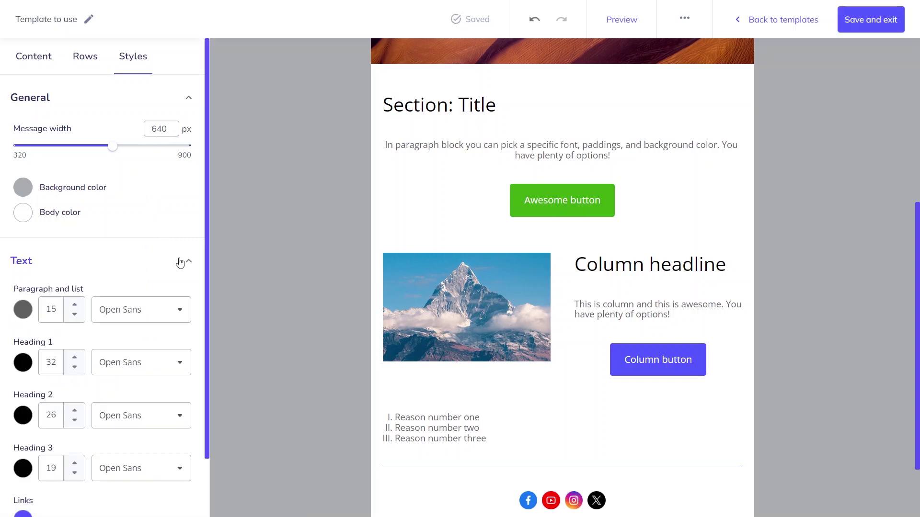
scroll(171, 380, down, 2)
click(165, 505)
scroll(165, 504, down, 4)
click(23, 377)
click(133, 281)
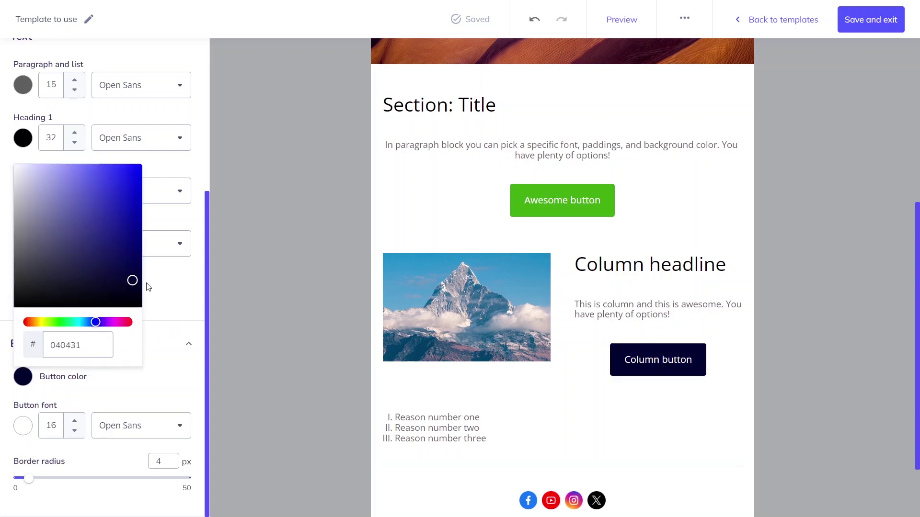
click(173, 292)
click(429, 210)
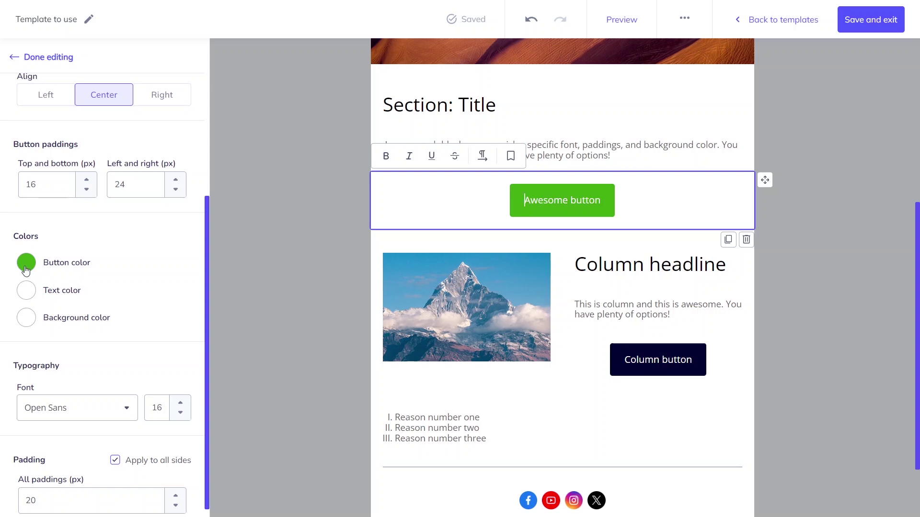
- Reopen the Buttons style settings and scroll through the finished template from logo to footer
click(245, 270)
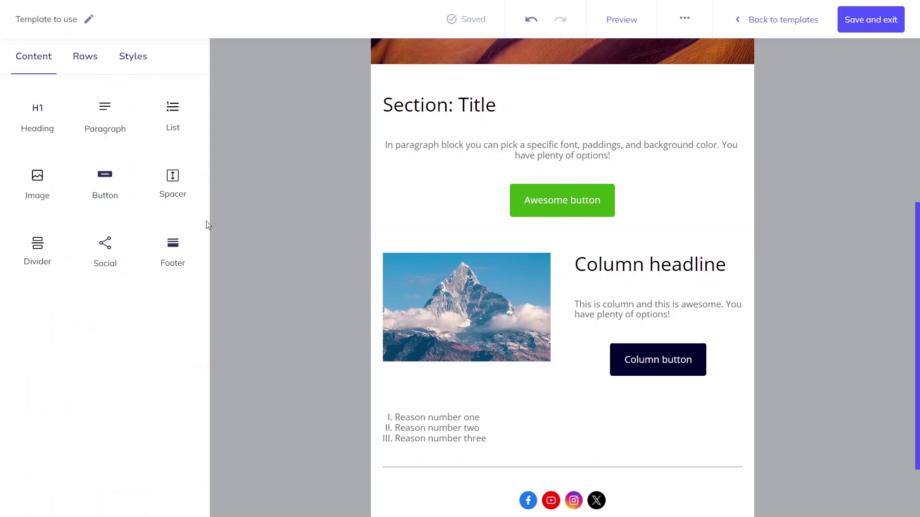
click(128, 72)
click(128, 312)
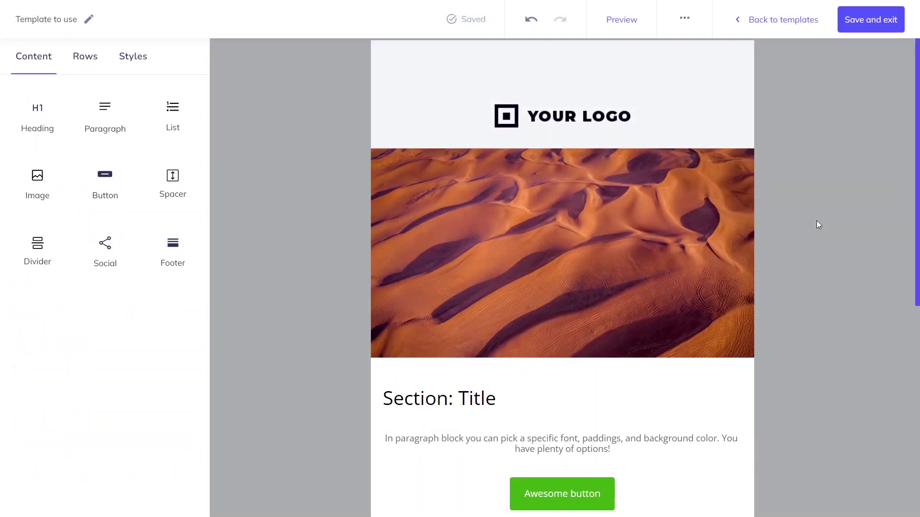
scroll(816, 220, down, 2)
scroll(816, 220, down, 3)
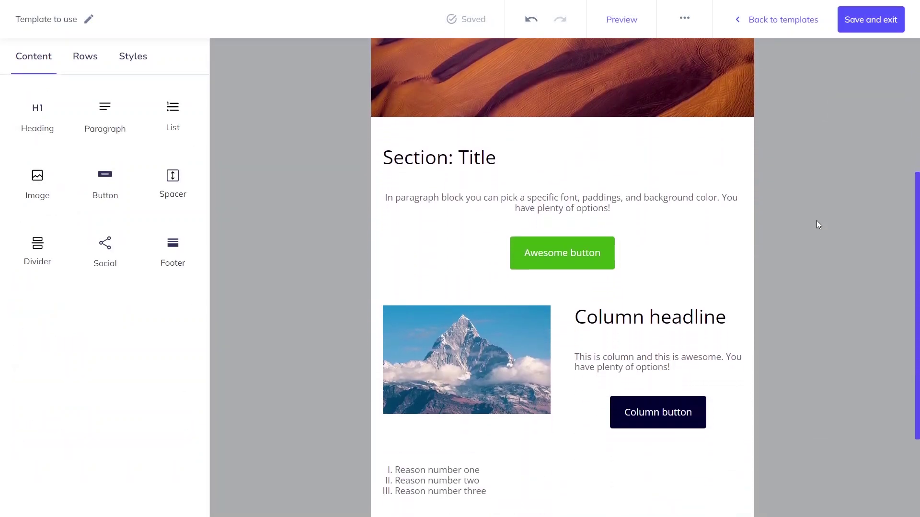
scroll(816, 221, down, 3)
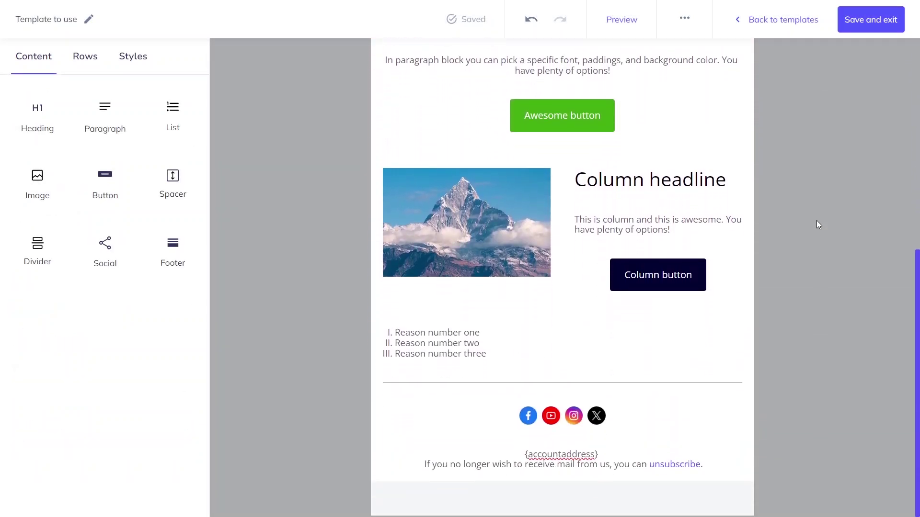
scroll(816, 224, up, 3)
scroll(818, 225, up, 5)
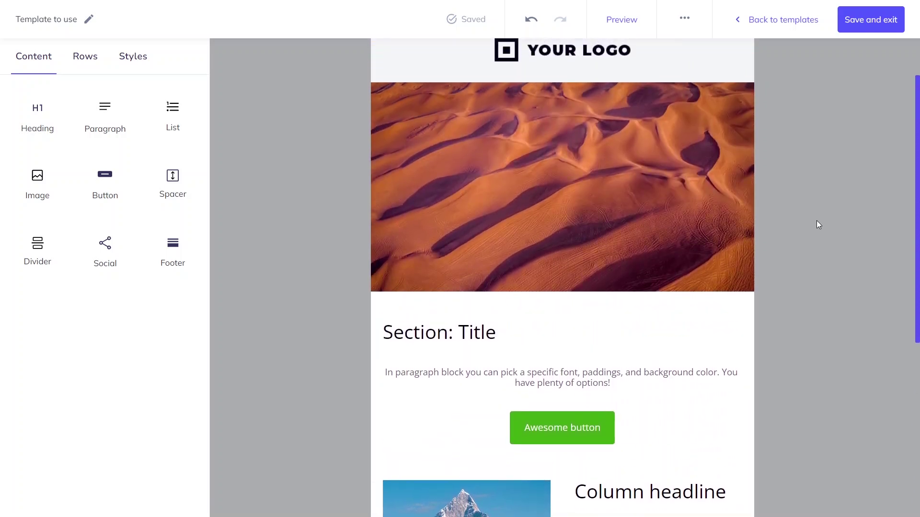